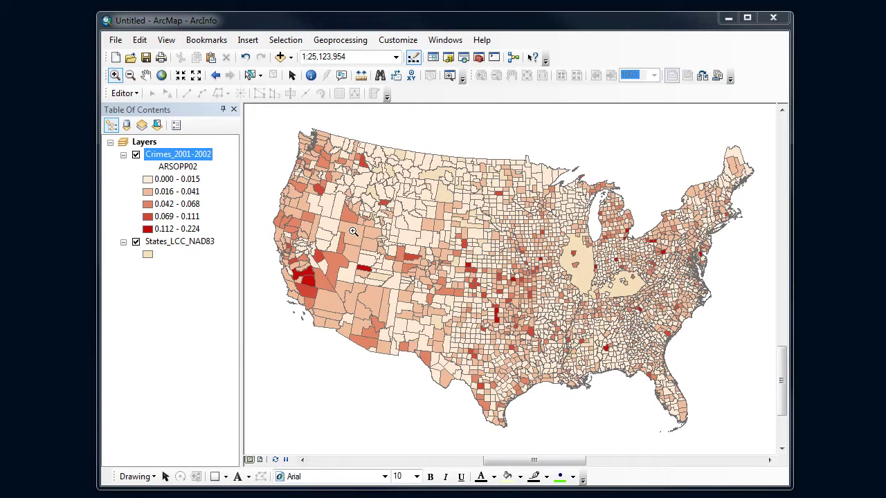
Step: Toggle the county crime layer off and on, then give States_LCC_NAD83 a grey fill with 0 outline width
{"action": "left_click", "coordinate": [137, 155]}
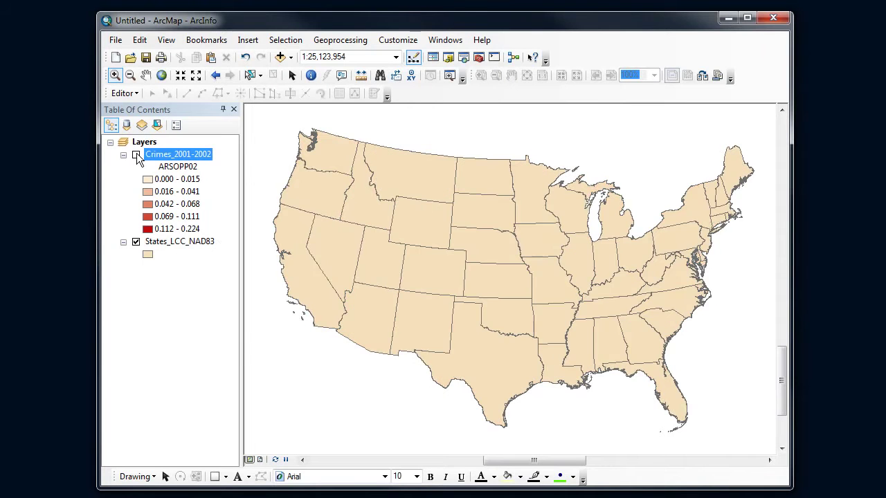
{"action": "left_click", "coordinate": [136, 155]}
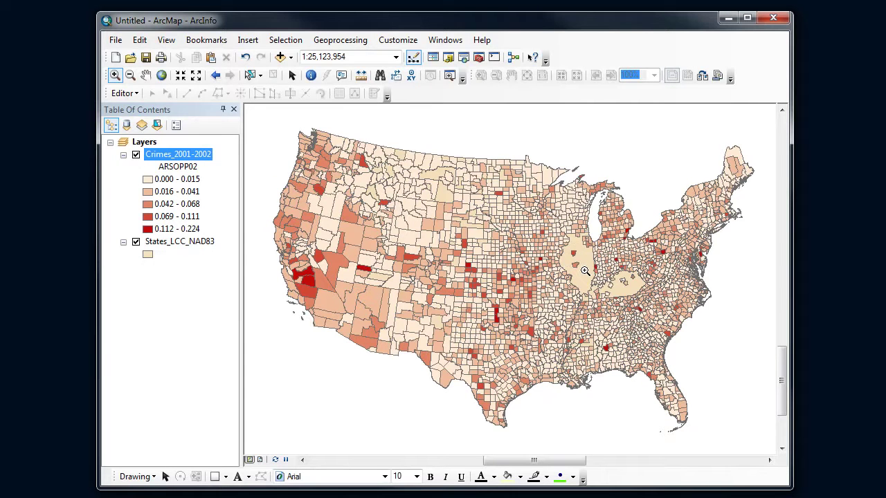
{"action": "left_click", "coordinate": [148, 254]}
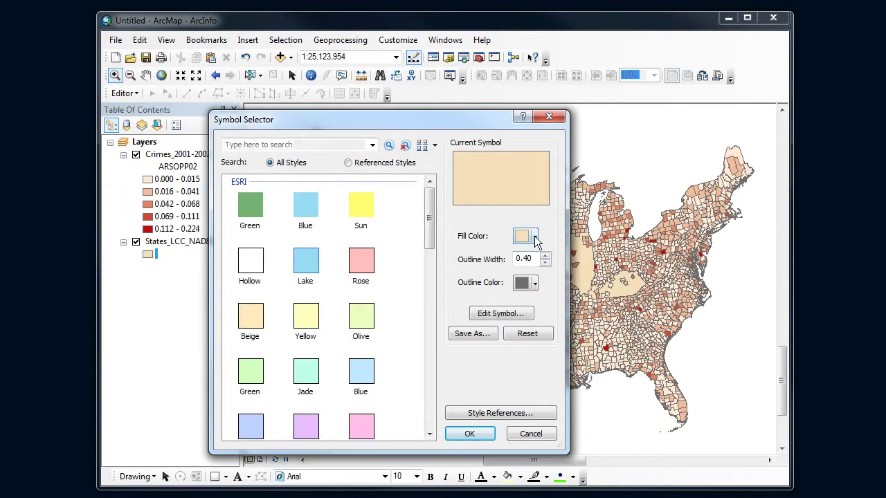
{"action": "left_click", "coordinate": [534, 237]}
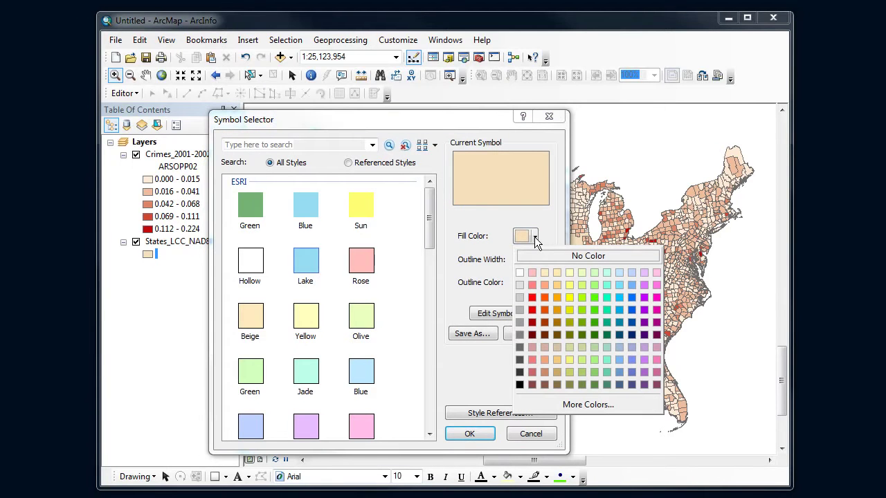
{"action": "left_click", "coordinate": [521, 296]}
{"action": "left_click", "coordinate": [544, 263]}
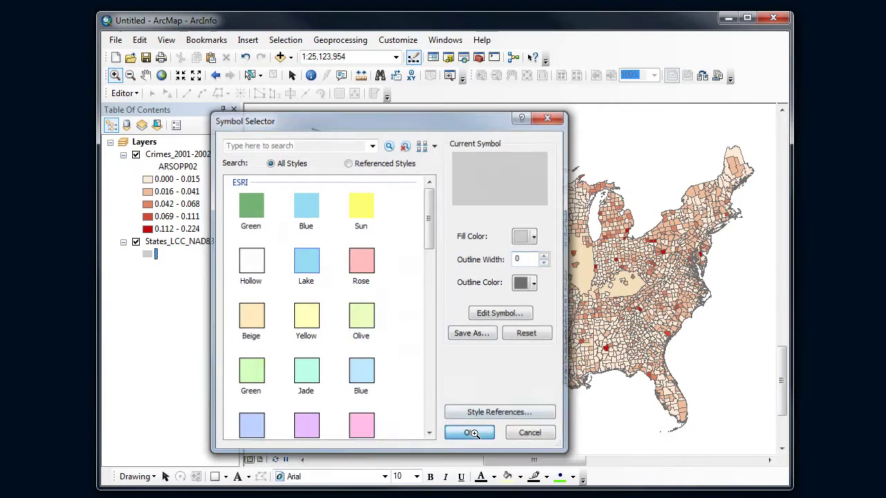
{"action": "left_click", "coordinate": [472, 433]}
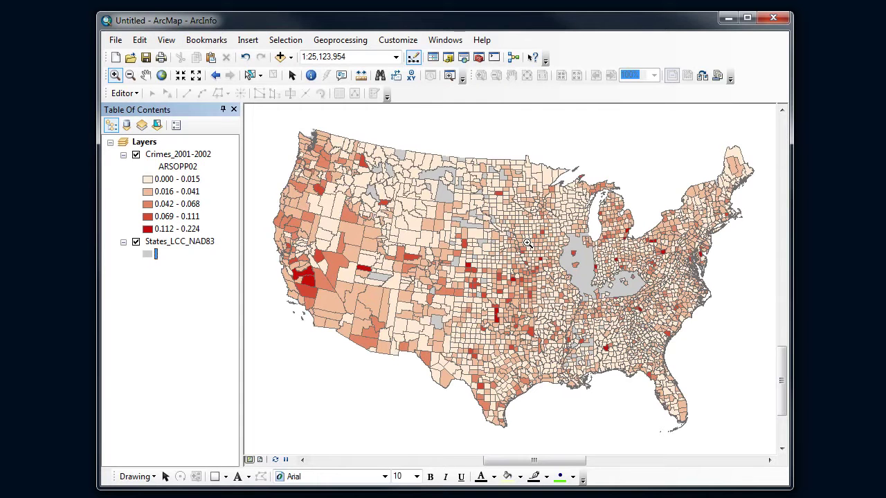
Step: Set the outline colour of all Crimes_2001-2002 crime-rate classes to Gray 20% and apply it
{"action": "right_click", "coordinate": [166, 155]}
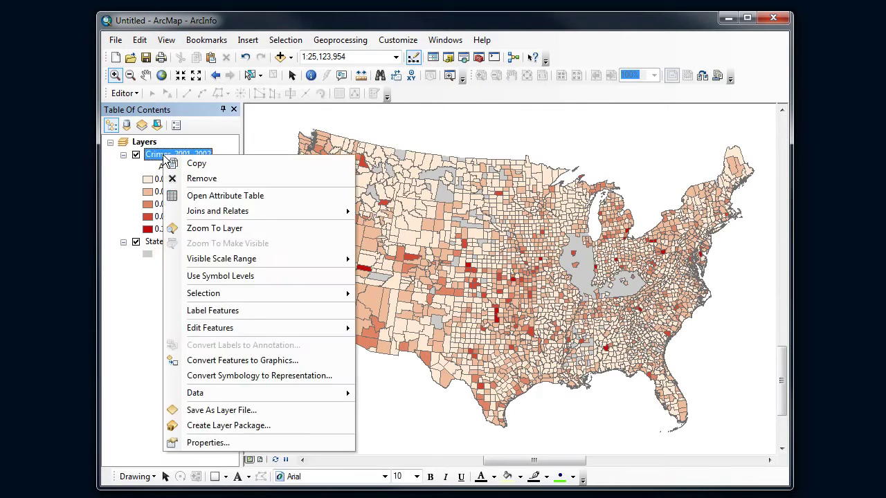
{"action": "left_click", "coordinate": [222, 443]}
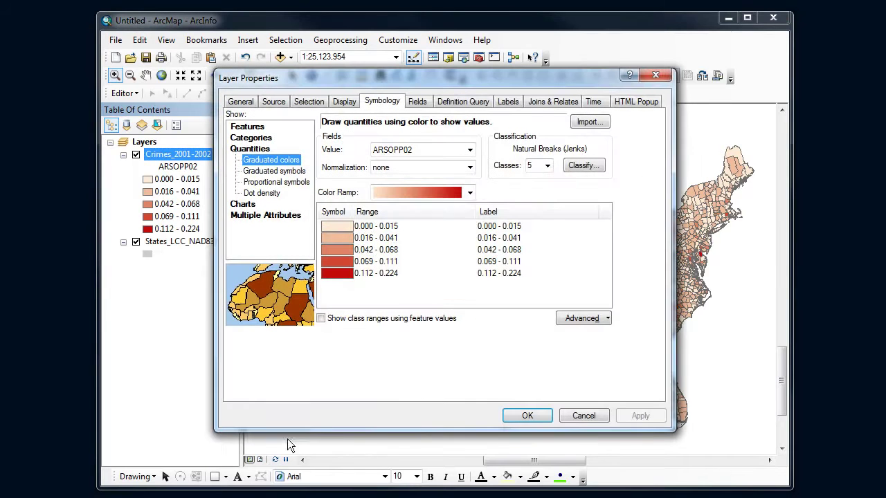
{"action": "right_click", "coordinate": [339, 252]}
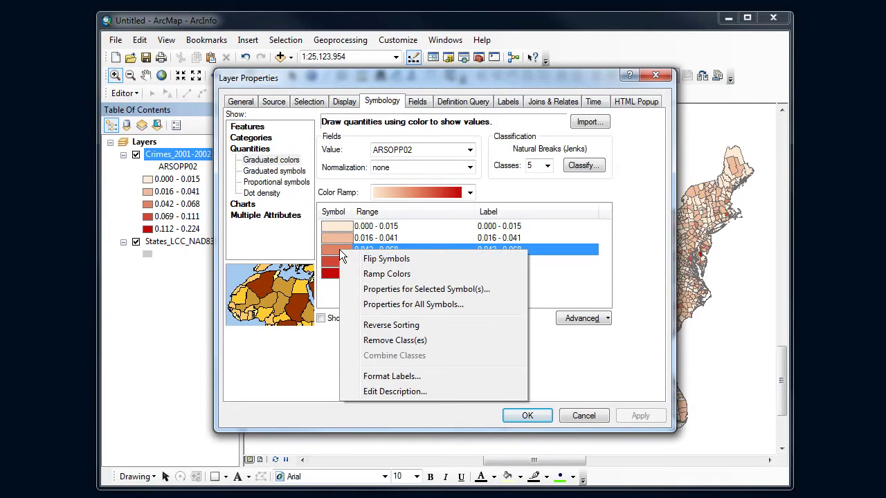
{"action": "left_click", "coordinate": [382, 304]}
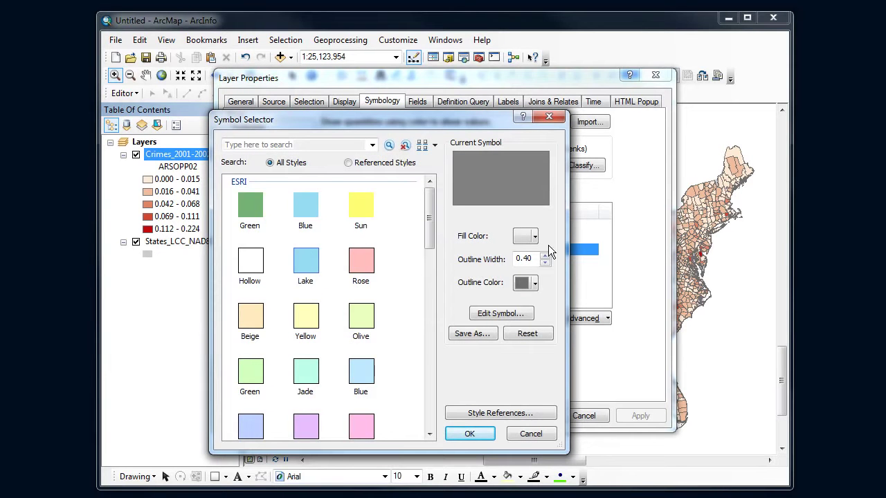
{"action": "left_click_drag", "start_coordinate": [525, 258], "coordinate": [531, 260]}
{"action": "left_click", "coordinate": [534, 284]}
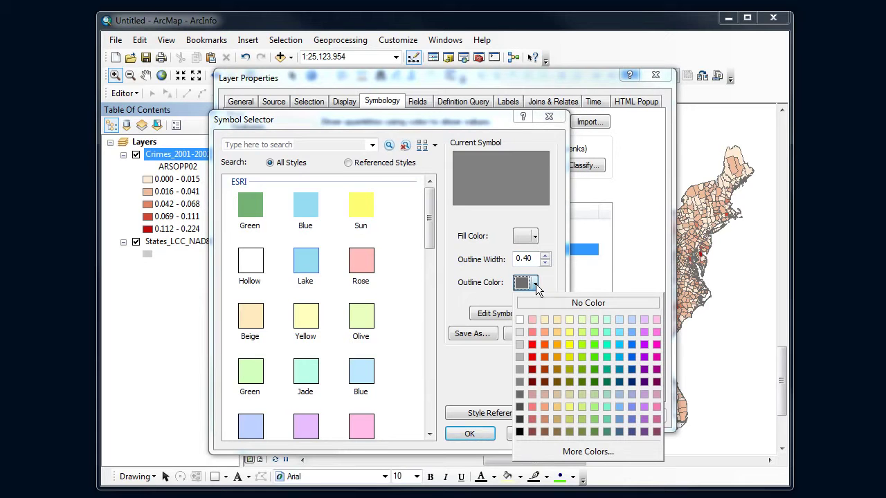
{"action": "left_click", "coordinate": [520, 347]}
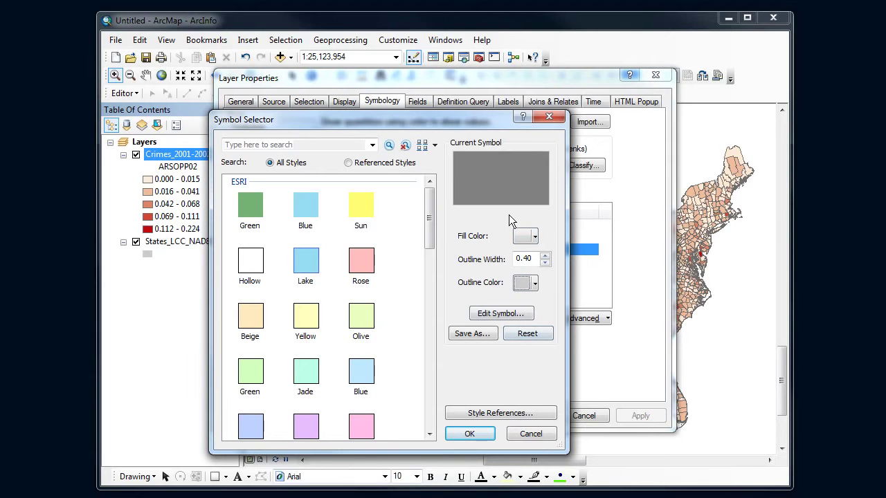
{"action": "left_click", "coordinate": [469, 436]}
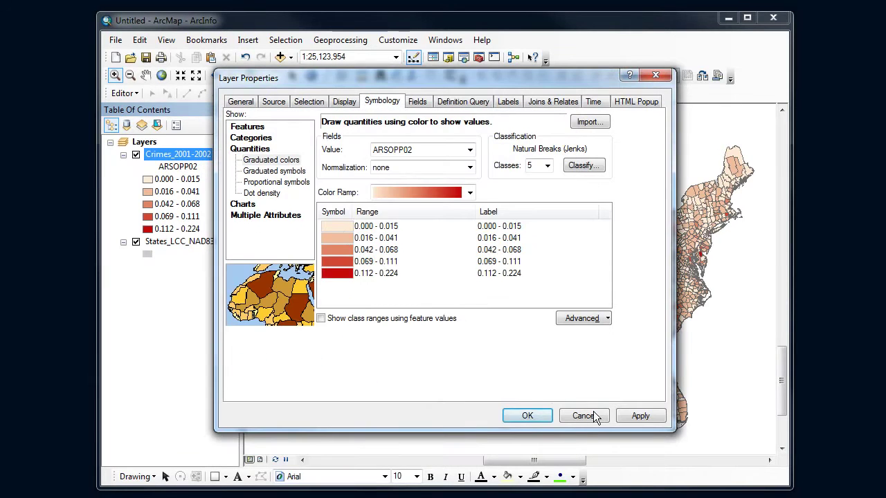
{"action": "left_click", "coordinate": [630, 415]}
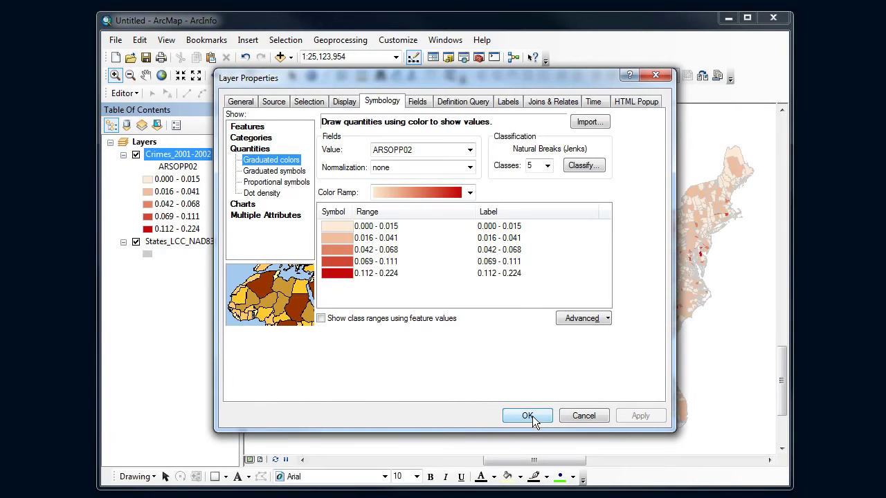
{"action": "left_click", "coordinate": [530, 417]}
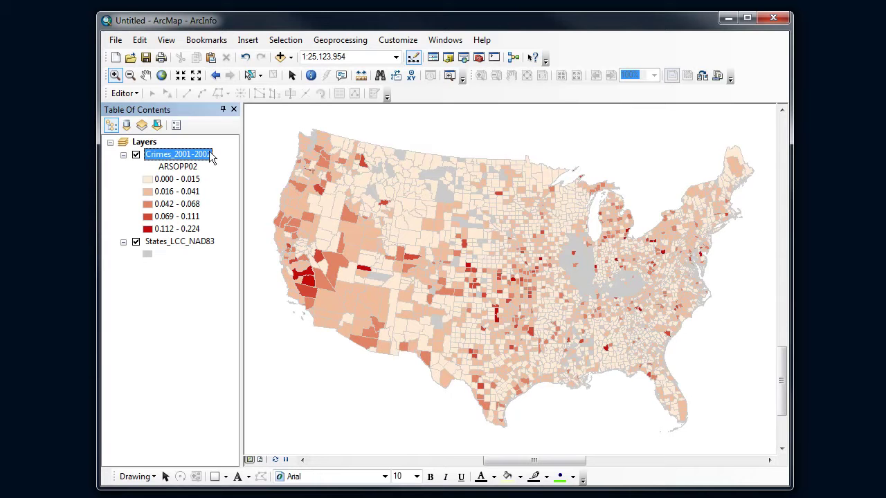
Step: Clear the class symbol outline, keep five ARSOPP02 graduated colour classes, and refresh the map
{"action": "right_click", "coordinate": [150, 205]}
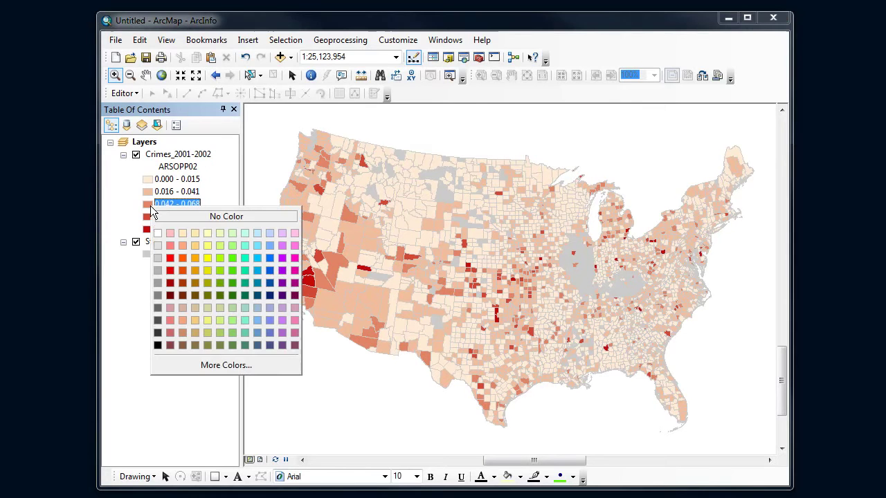
{"action": "right_click", "coordinate": [162, 157]}
{"action": "left_click", "coordinate": [196, 442]}
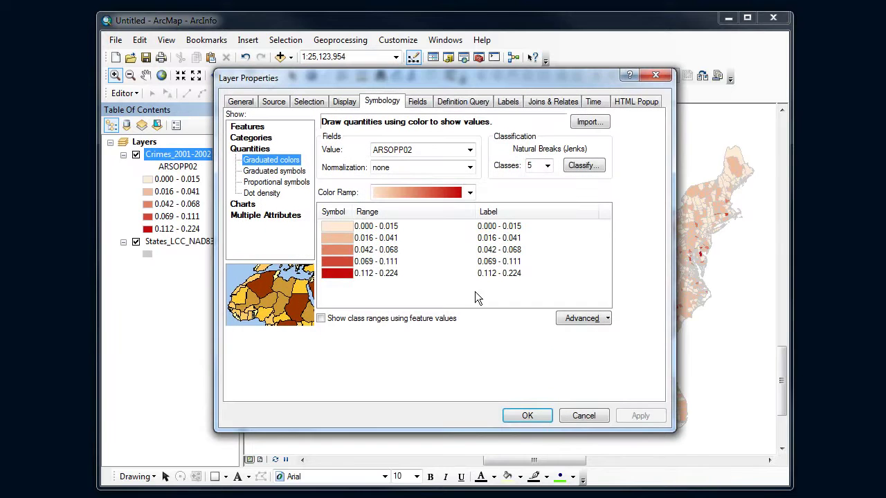
{"action": "right_click", "coordinate": [334, 250]}
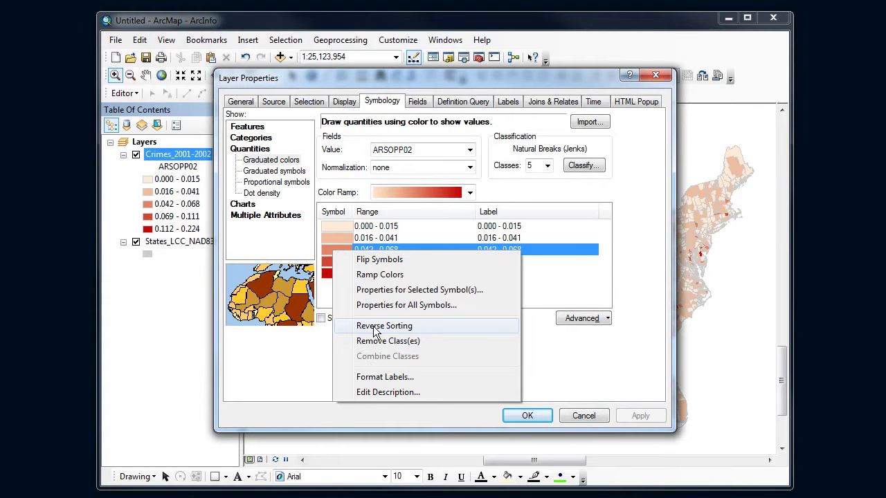
{"action": "left_click", "coordinate": [378, 289]}
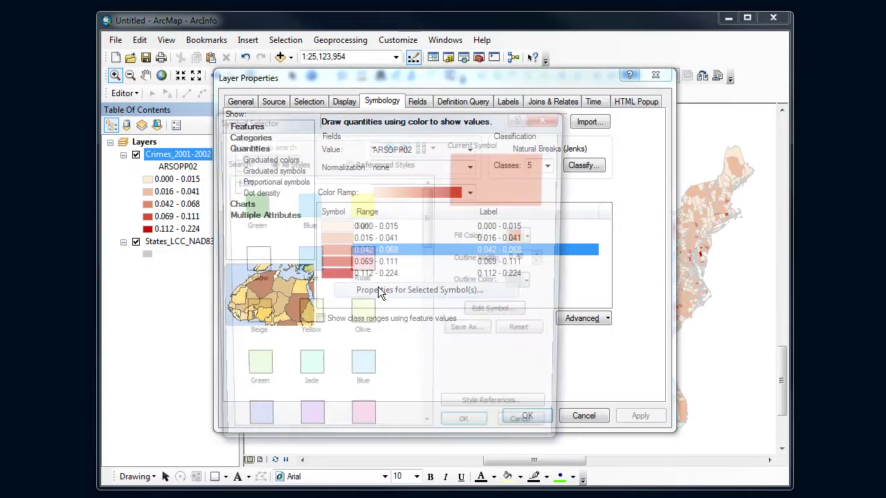
{"action": "left_click", "coordinate": [546, 263]}
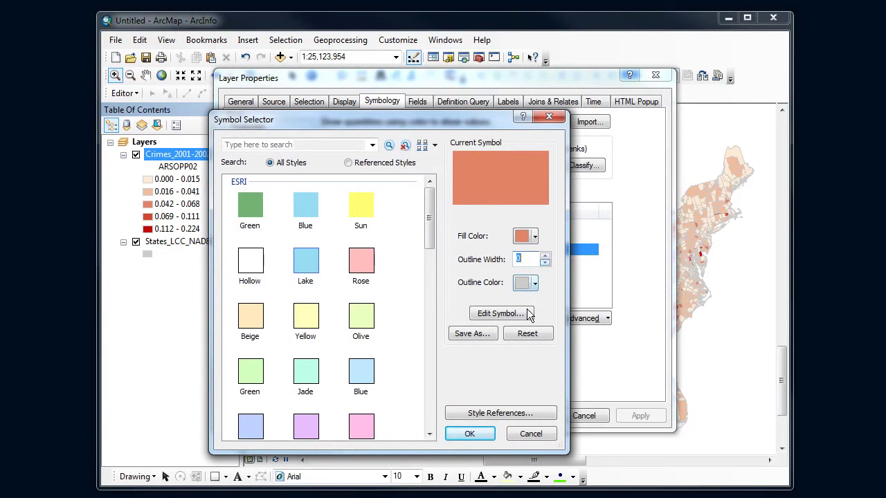
{"action": "left_click", "coordinate": [470, 433]}
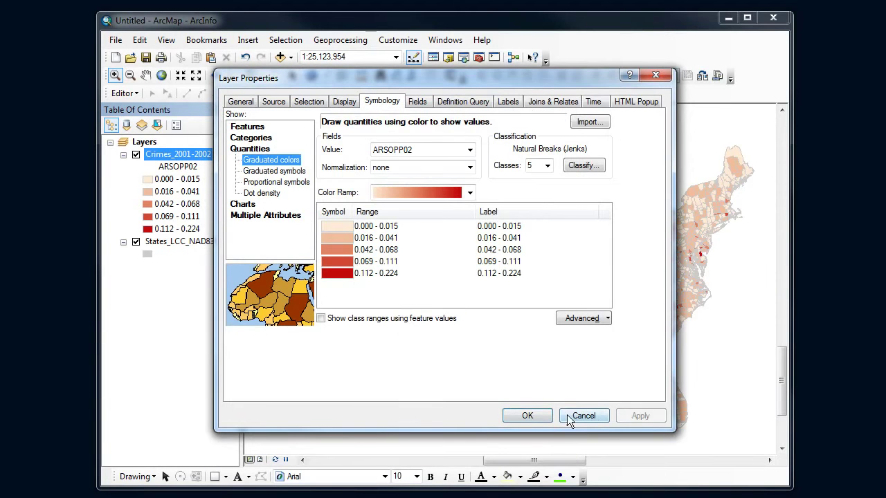
{"action": "left_click", "coordinate": [526, 415]}
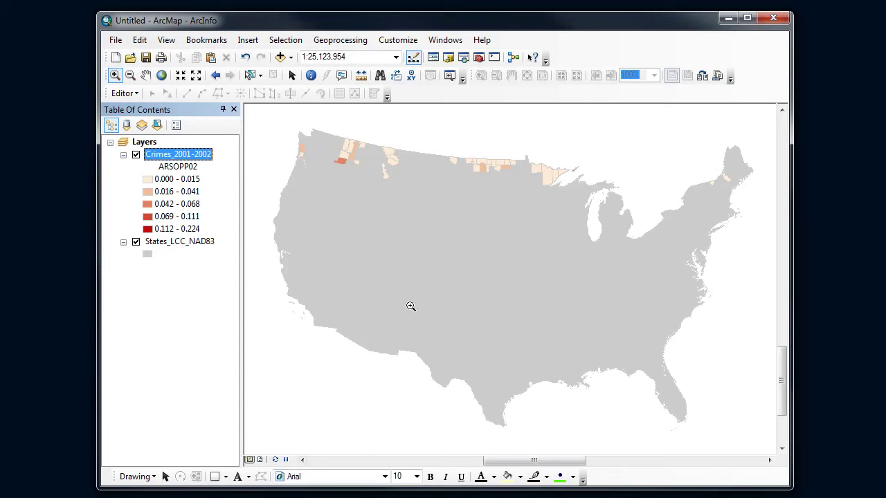
{"action": "left_click", "coordinate": [275, 460]}
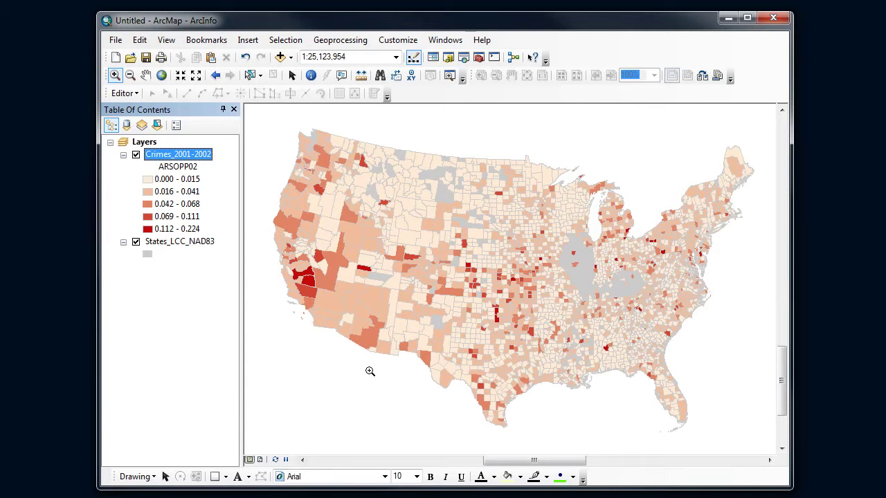
Step: Set the outline width of all five Crimes_2001-2002 classes to 0 and apply it
{"action": "right_click", "coordinate": [185, 155]}
{"action": "left_click", "coordinate": [243, 442]}
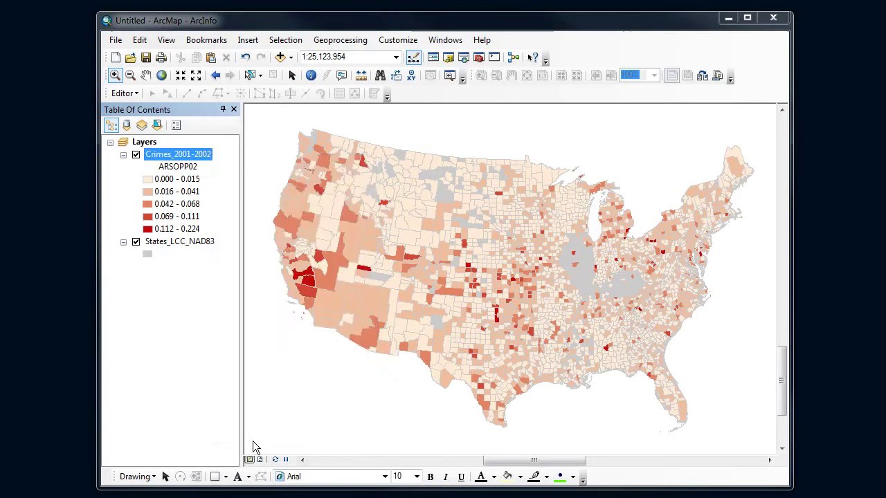
{"action": "right_click", "coordinate": [341, 248]}
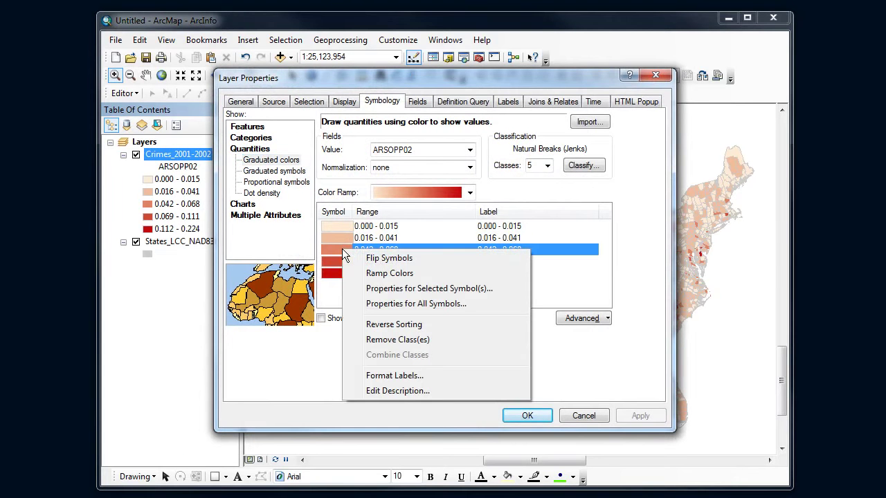
{"action": "left_click", "coordinate": [388, 303]}
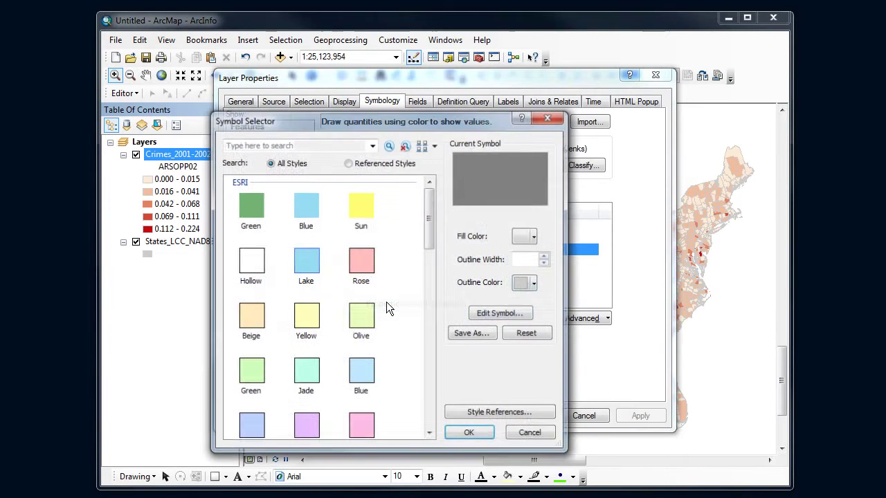
{"action": "left_click", "coordinate": [545, 262]}
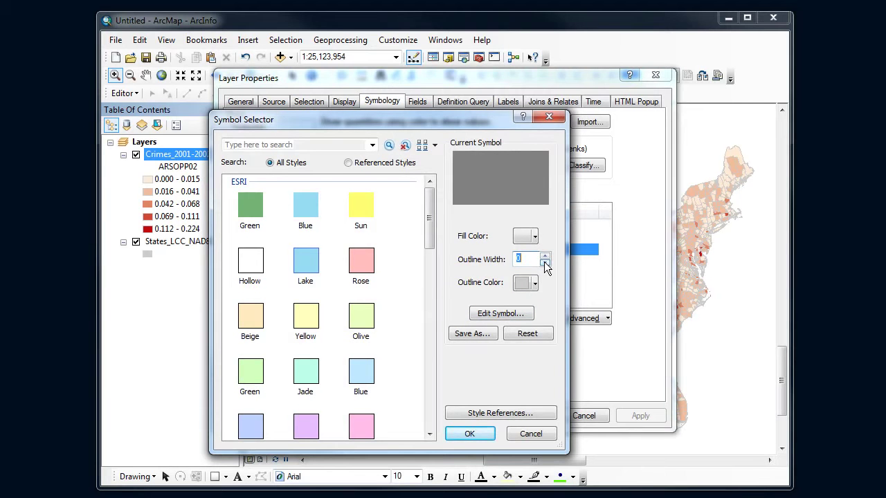
{"action": "left_click", "coordinate": [478, 424]}
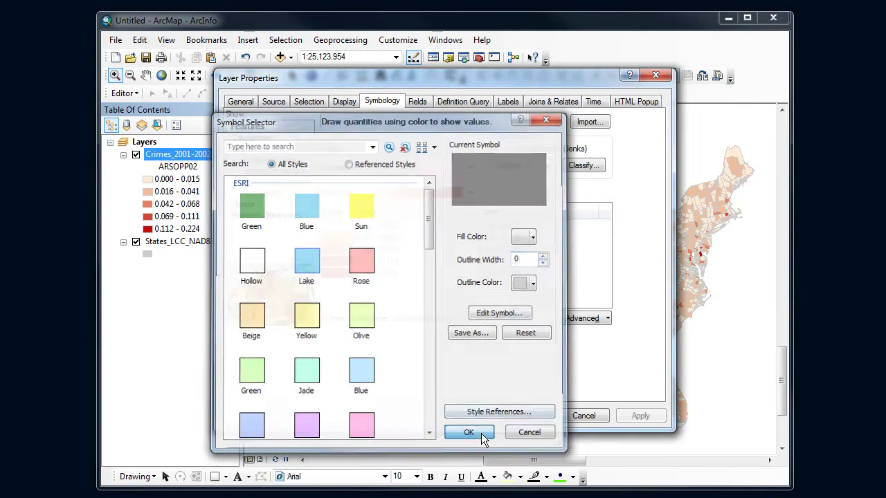
{"action": "left_click", "coordinate": [638, 415]}
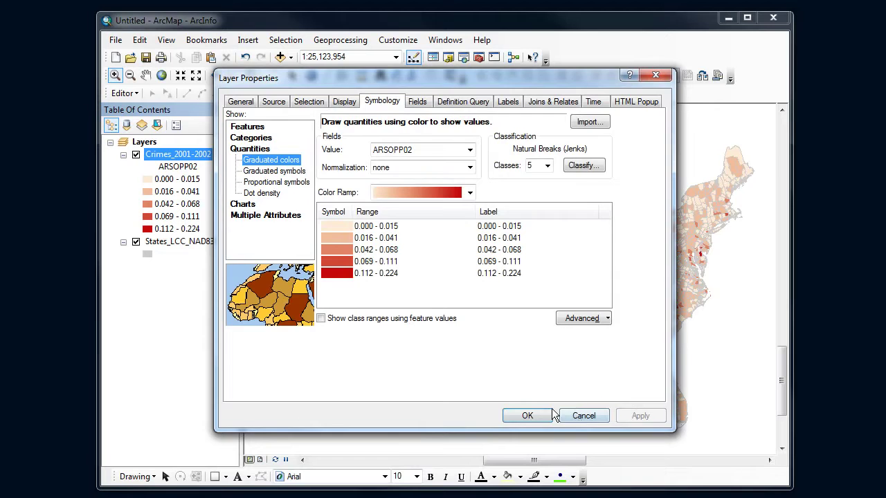
{"action": "left_click", "coordinate": [527, 415]}
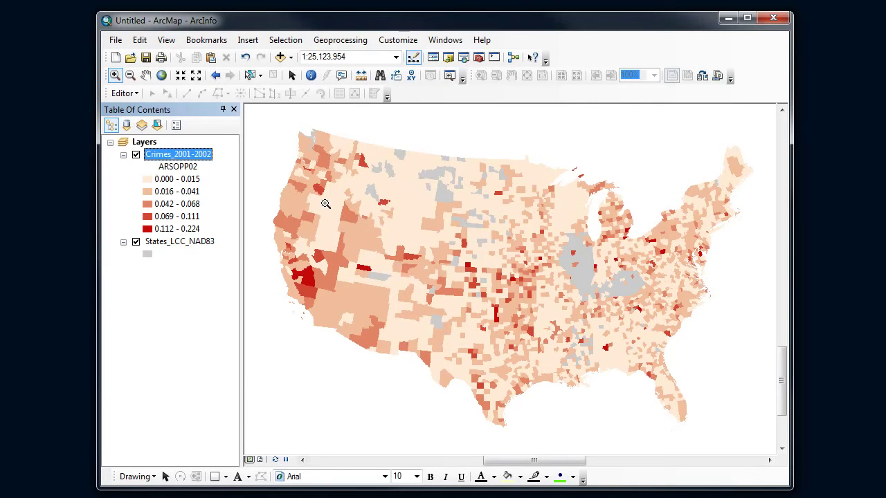
{"action": "right_click", "coordinate": [187, 246]}
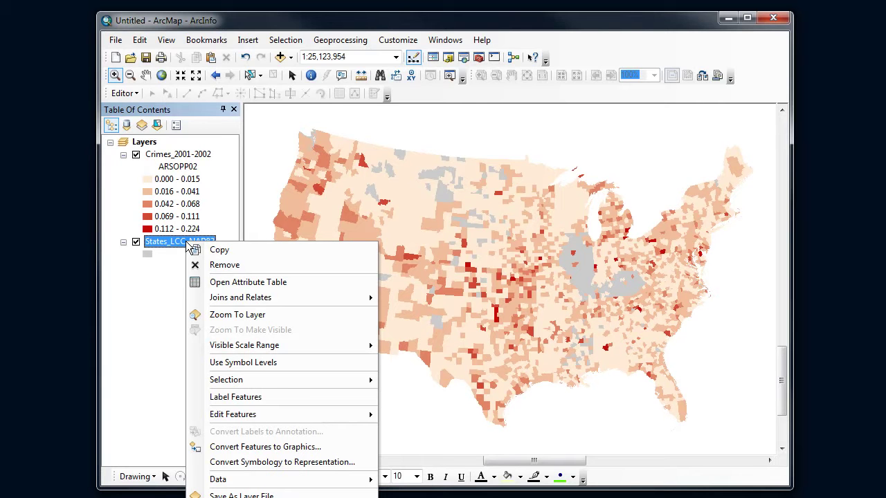
Step: Copy States_LCC_NAD83 and paste it as a new layer at the top of the Layers frame
{"action": "left_click", "coordinate": [224, 253]}
{"action": "left_click", "coordinate": [180, 291]}
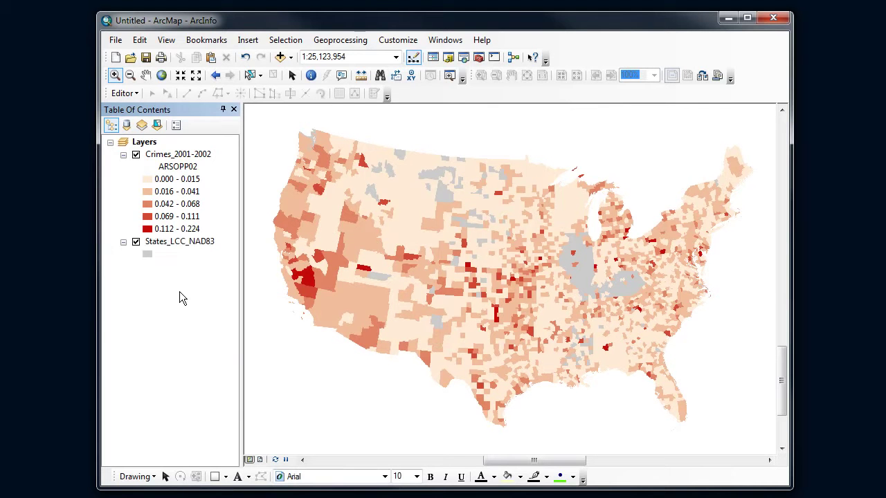
{"action": "right_click", "coordinate": [145, 142]}
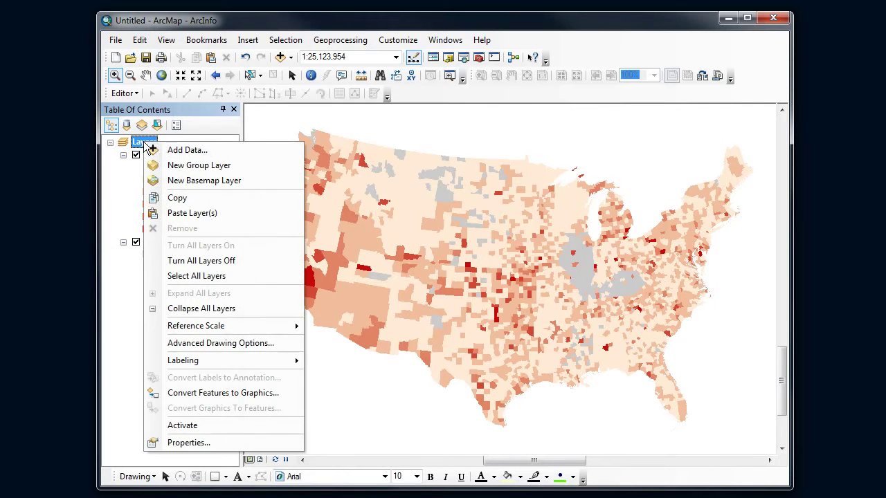
{"action": "left_click", "coordinate": [174, 210]}
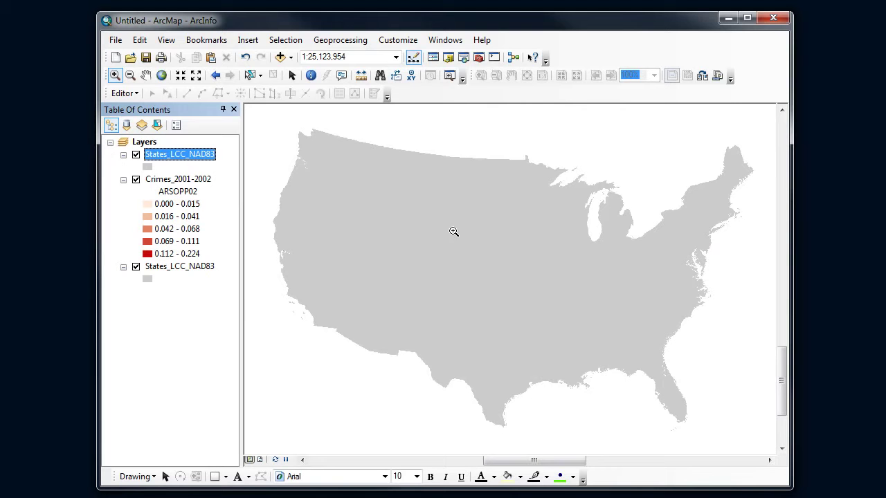
{"action": "right_click", "coordinate": [150, 156]}
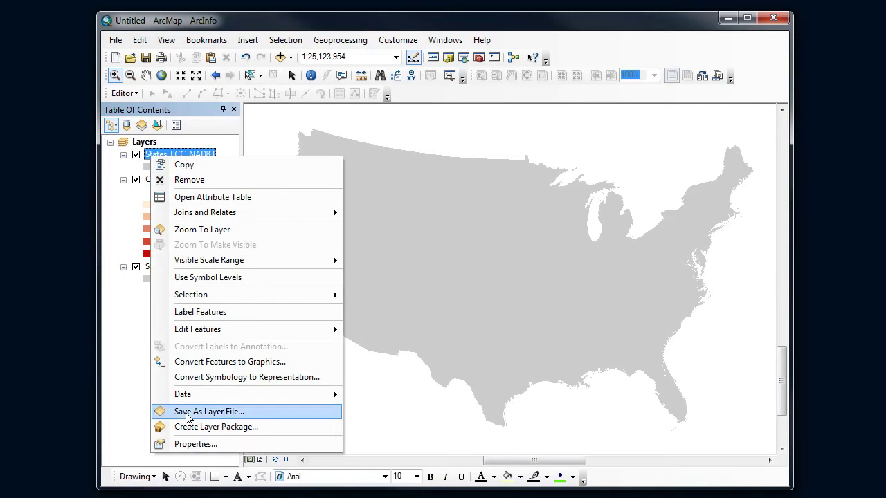
Step: Give the top States_LCC_NAD83 copy a No Color fill and a 0.40 outline width
{"action": "left_click", "coordinate": [195, 443]}
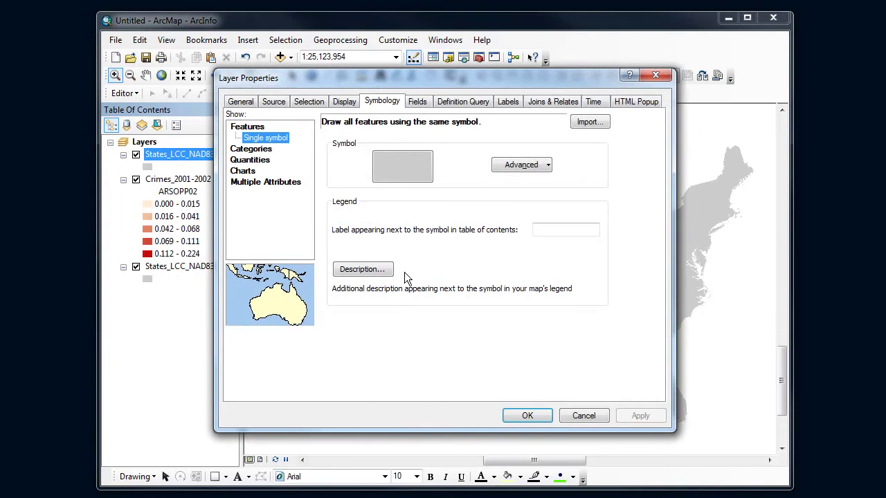
{"action": "left_click", "coordinate": [402, 168]}
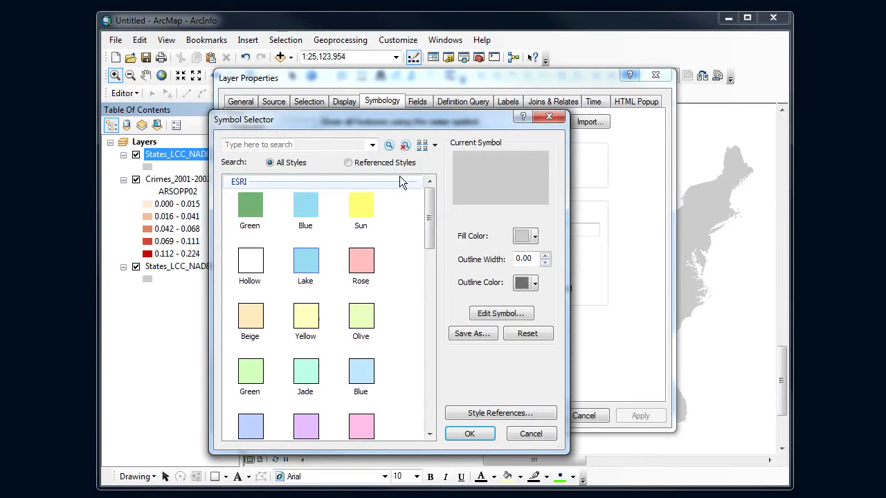
{"action": "left_click", "coordinate": [535, 237]}
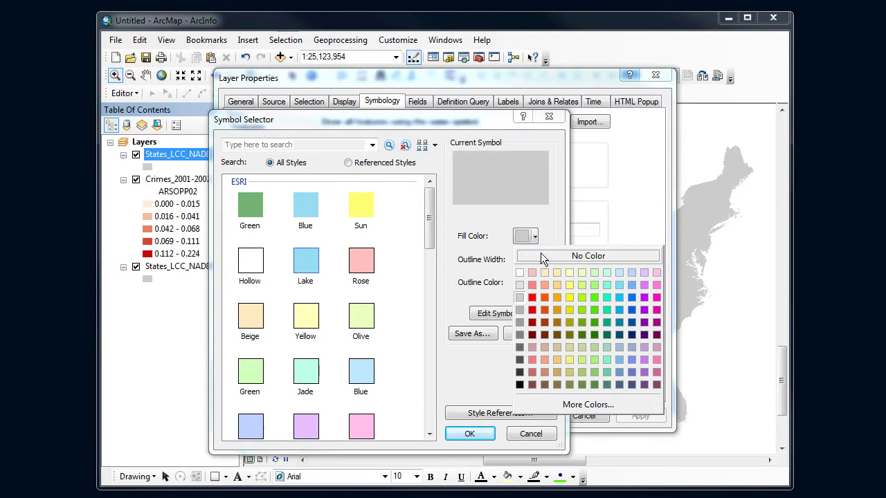
{"action": "left_click", "coordinate": [541, 254]}
{"action": "left_click", "coordinate": [545, 256]}
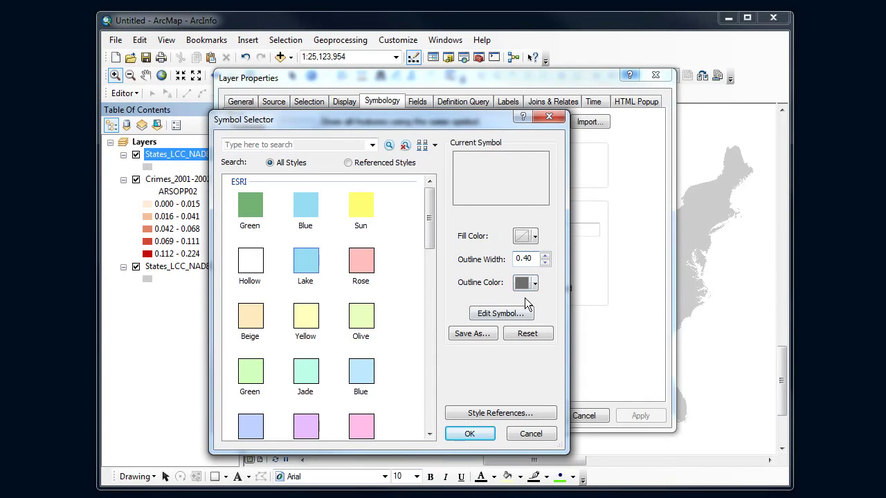
{"action": "left_click", "coordinate": [484, 434]}
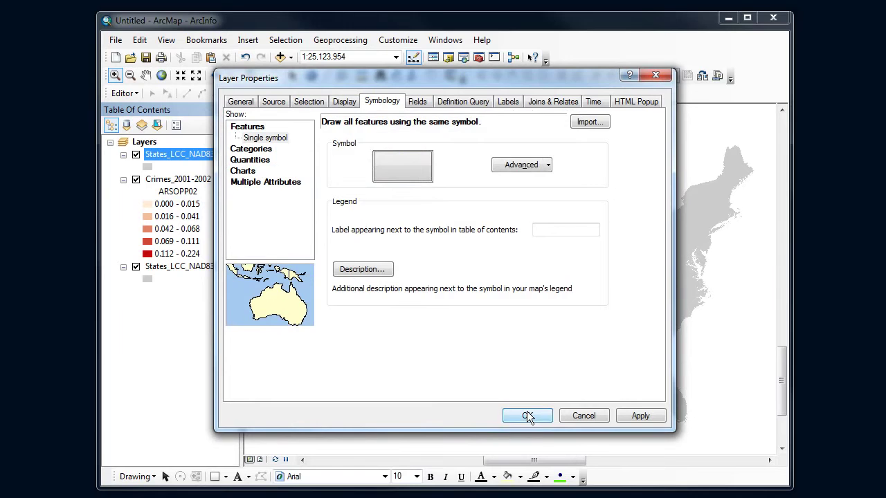
{"action": "left_click", "coordinate": [527, 415]}
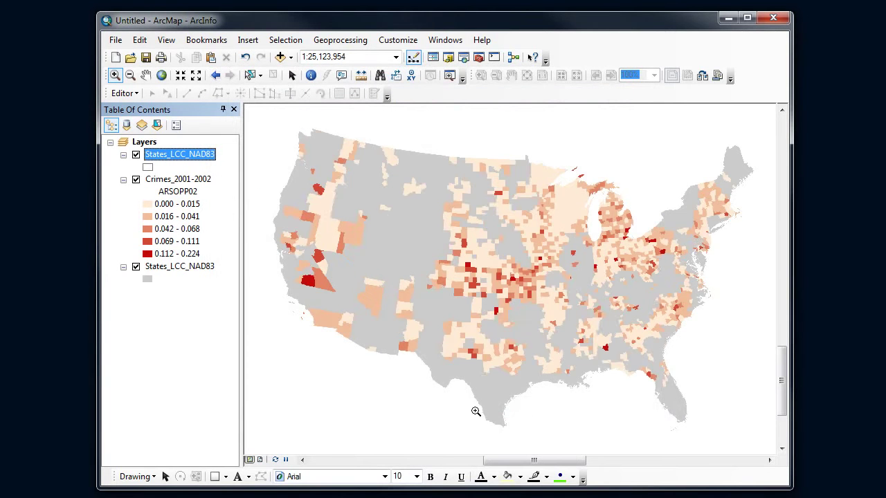